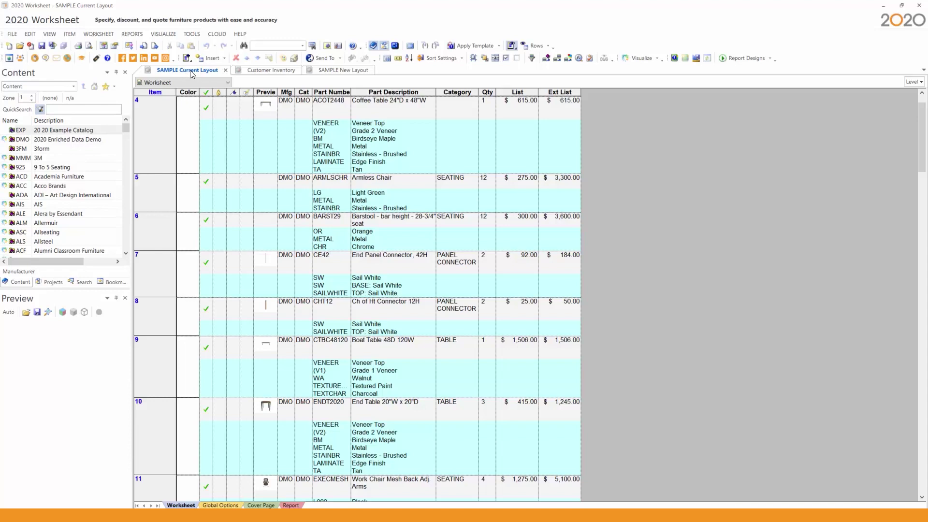
Step: View the Customer Inventory and SAMPLE New Layout worksheets, then launch Compare from 20-20 Technologies
left_click(259, 71)
left_click(341, 71)
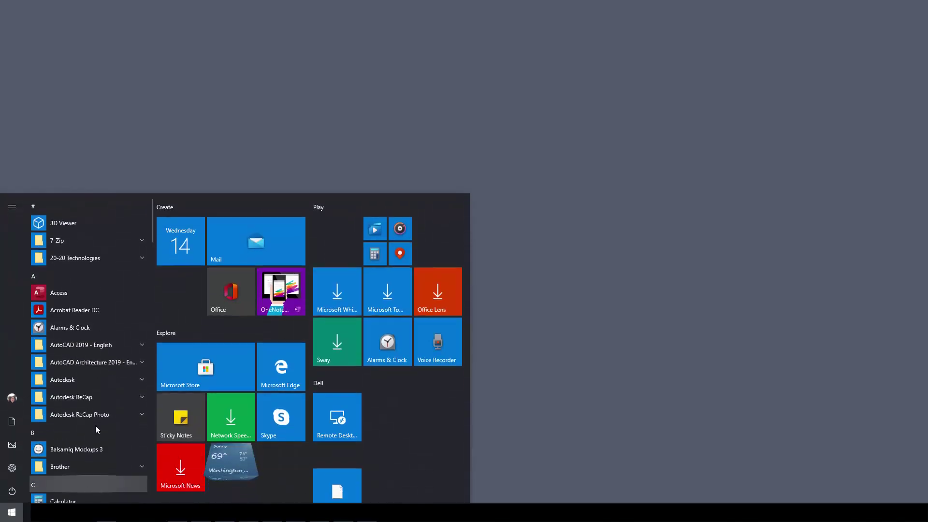
left_click(141, 258)
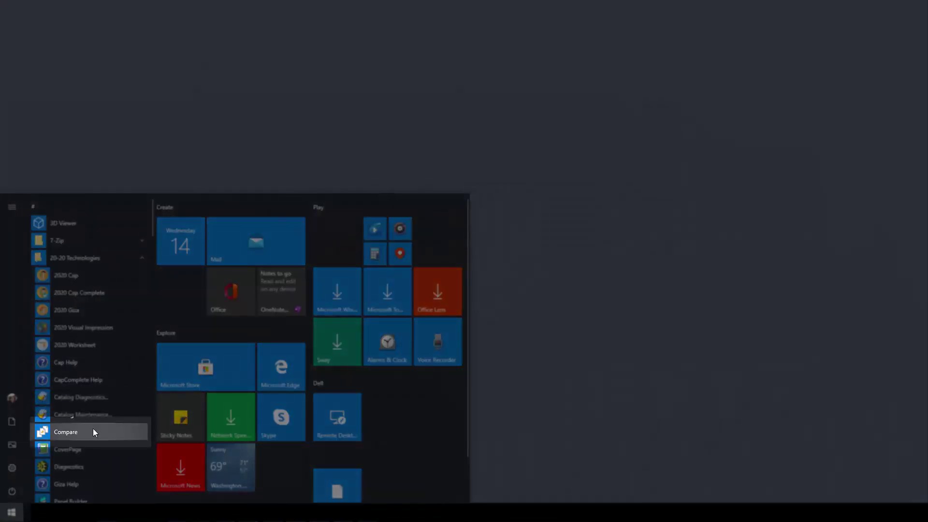
left_click(75, 433)
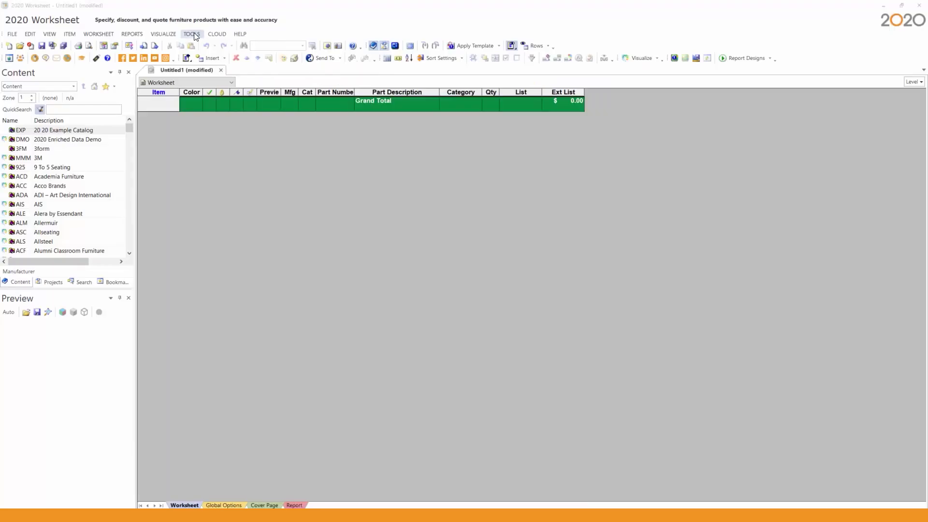
Step: Start Tools > Compare and add SAMPLE New Layout and Customer Inventory as existing files
left_click(193, 34)
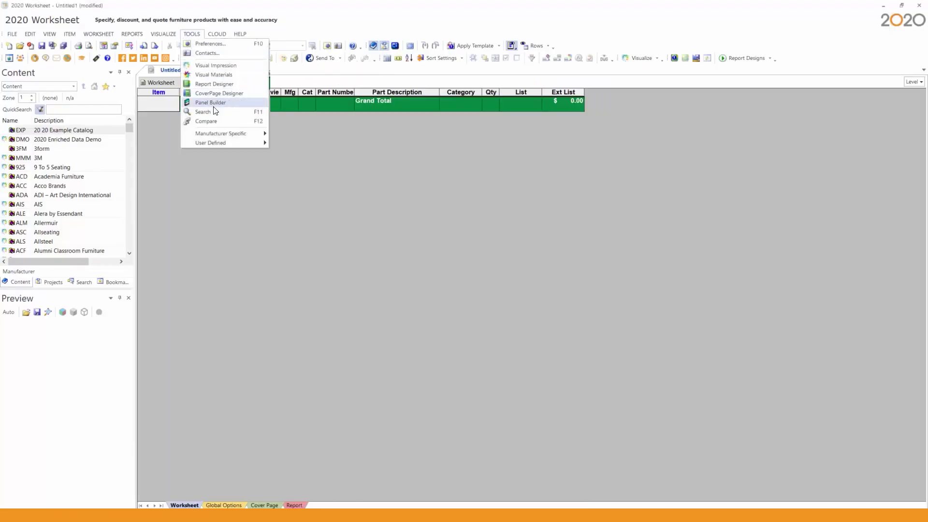
left_click(211, 121)
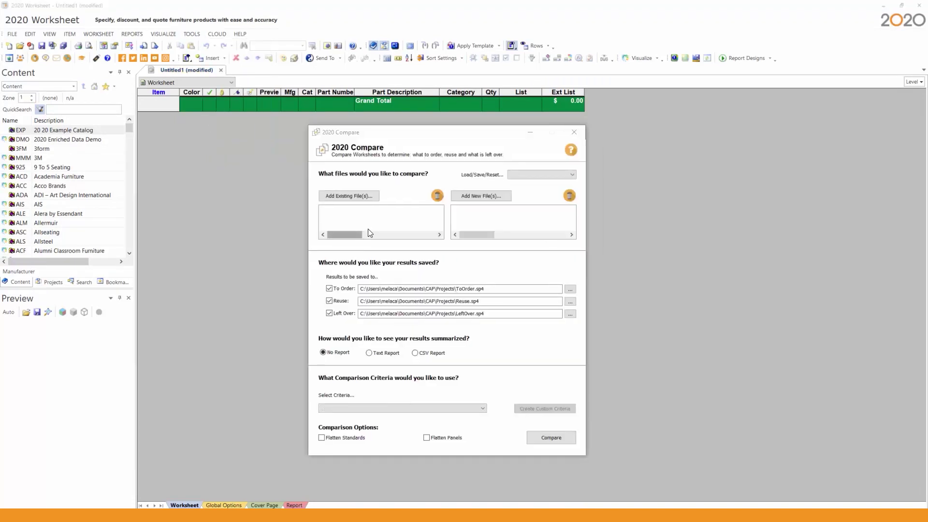
left_click(356, 197)
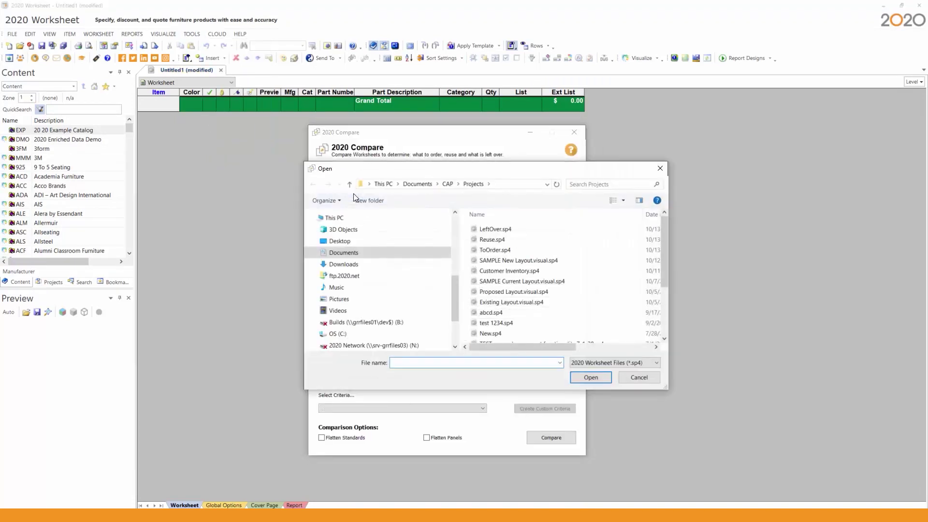
left_click(472, 260)
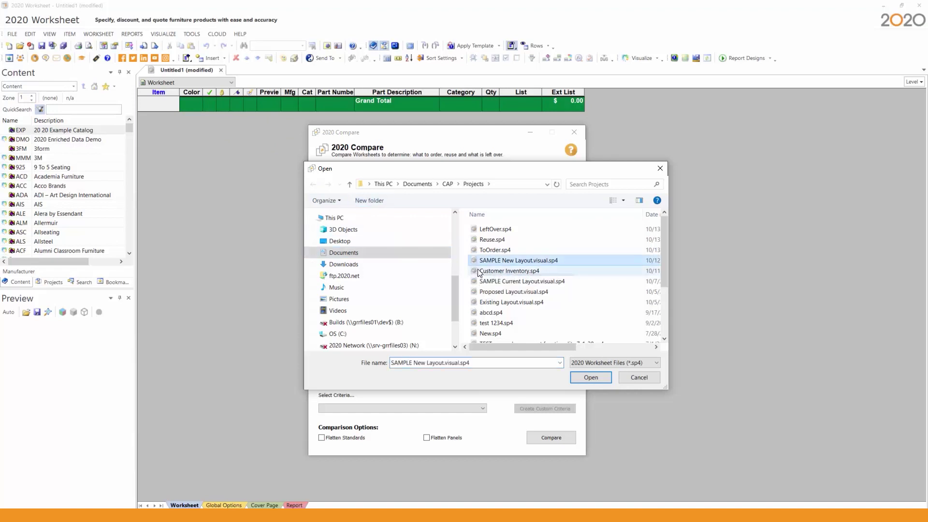
left_click(472, 271, "ctrl")
left_click(583, 377)
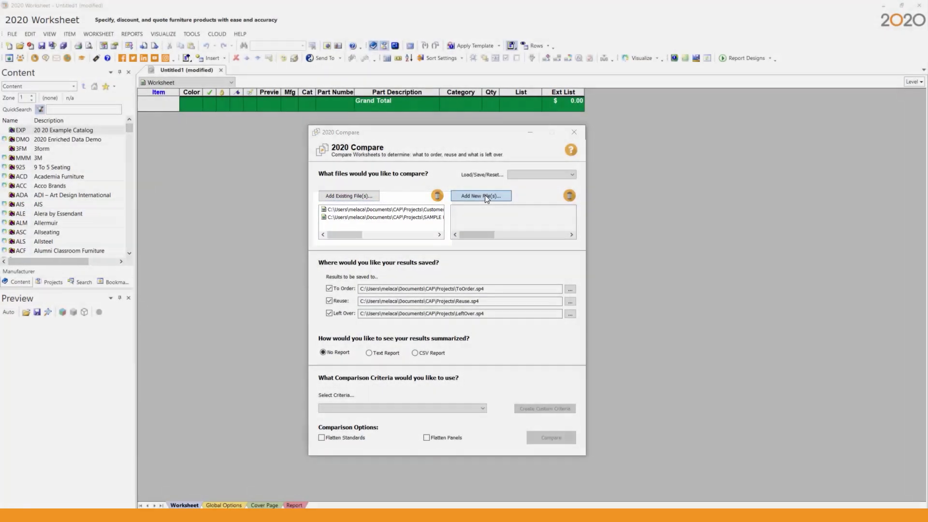
Step: Add SAMPLE New Layout as the new file to compare
left_click(485, 195)
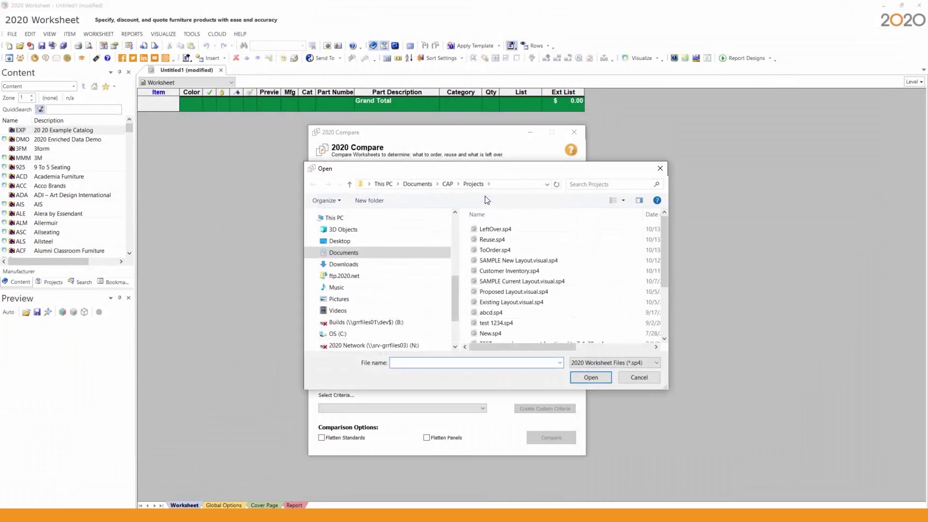
left_click(503, 261)
left_click(590, 377)
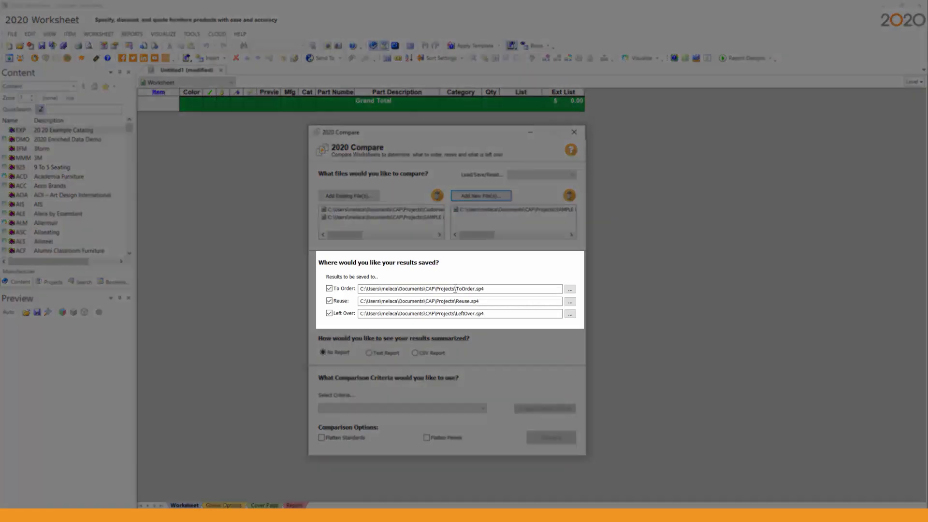
left_click_drag(454, 288, 498, 295)
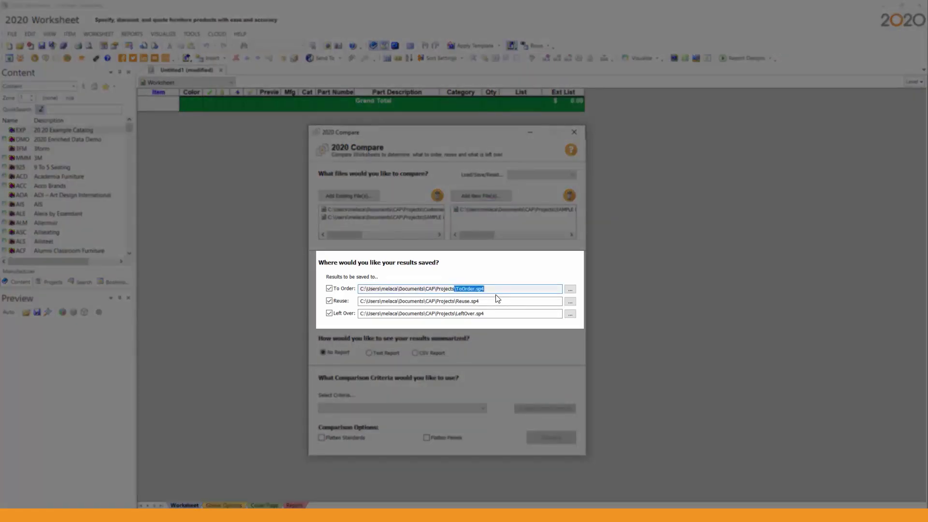
left_click_drag(480, 301, 455, 315)
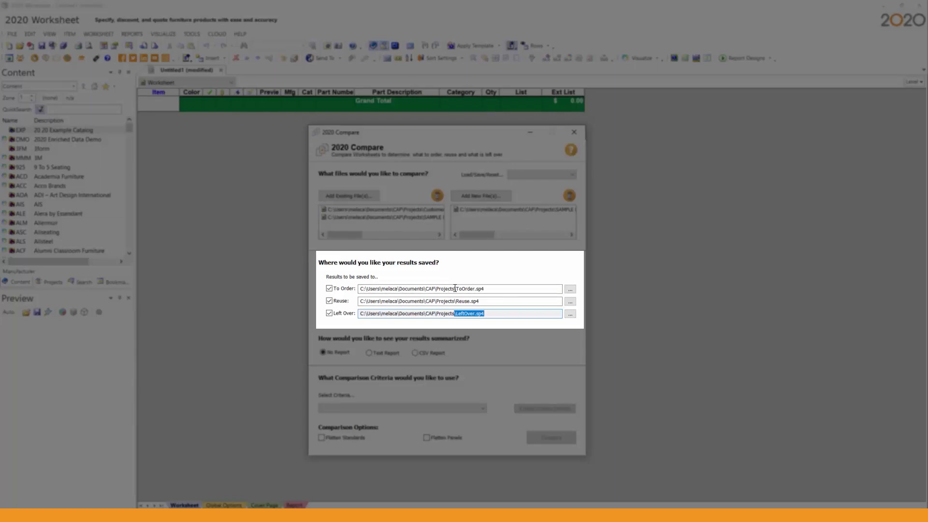
left_click_drag(455, 289, 424, 288)
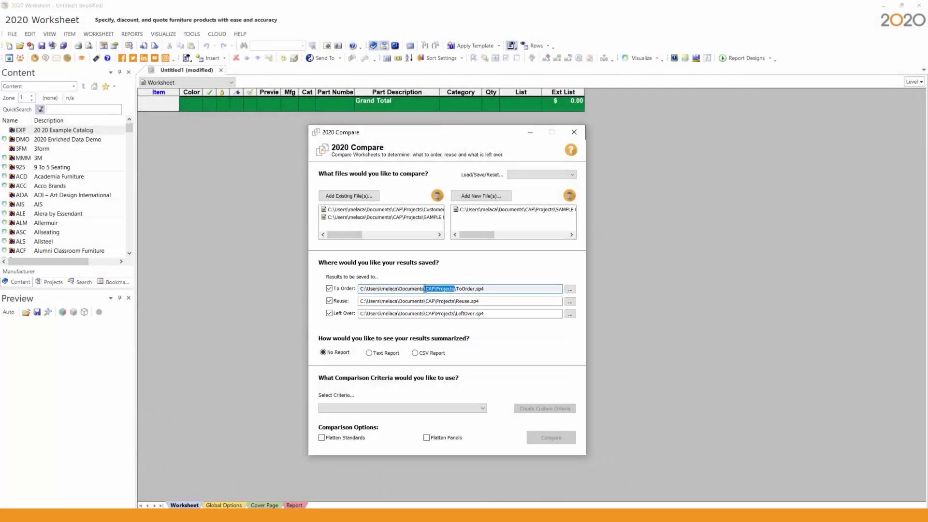
left_click(329, 289)
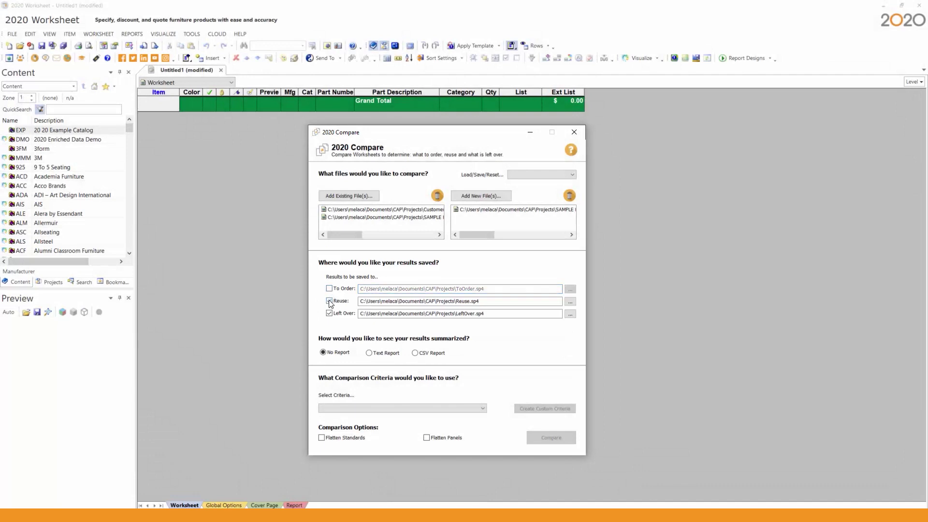
left_click(329, 301)
left_click(329, 313)
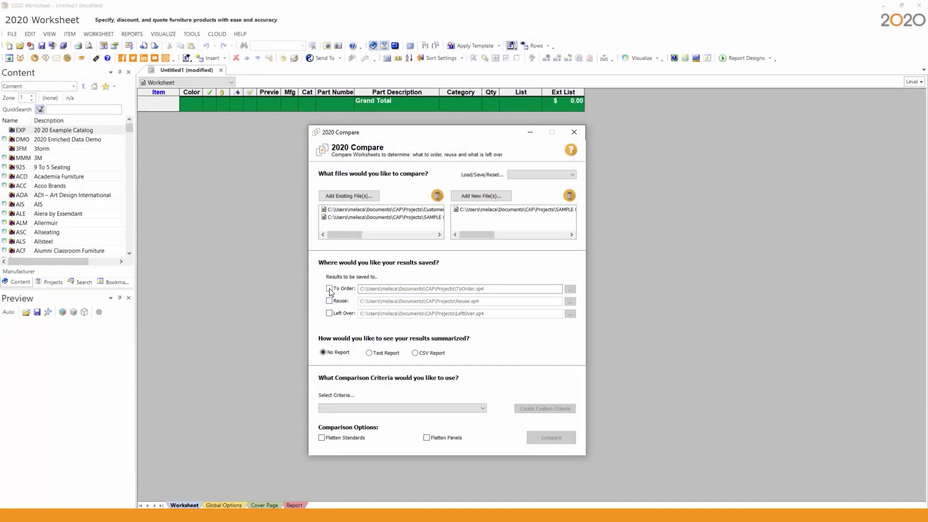
left_click(329, 288)
left_click(329, 300)
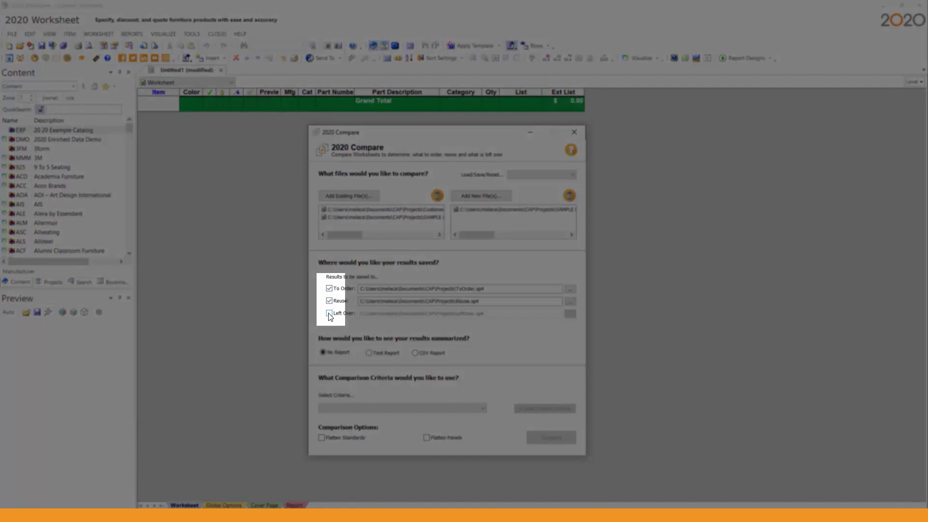
left_click(329, 313)
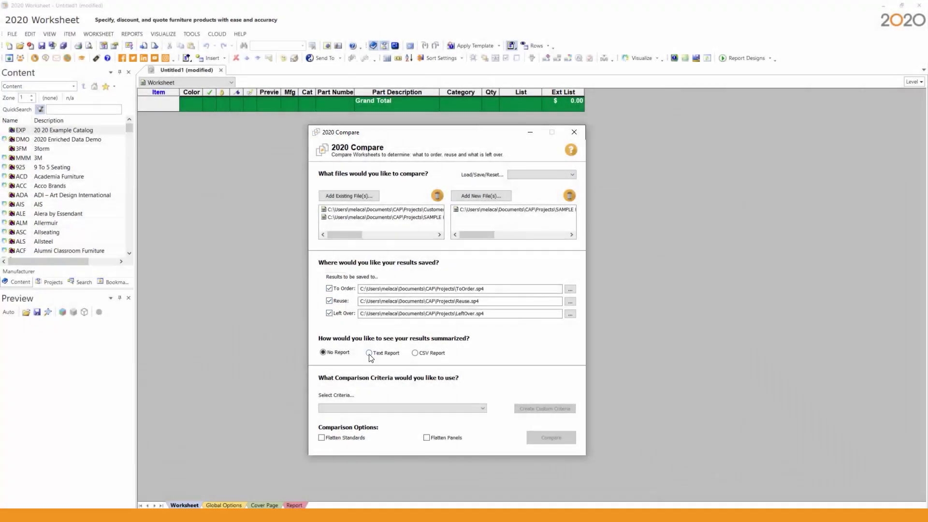
Step: Choose CSV Report as the results summary and Custom Criteria as the comparison criteria
left_click(369, 353)
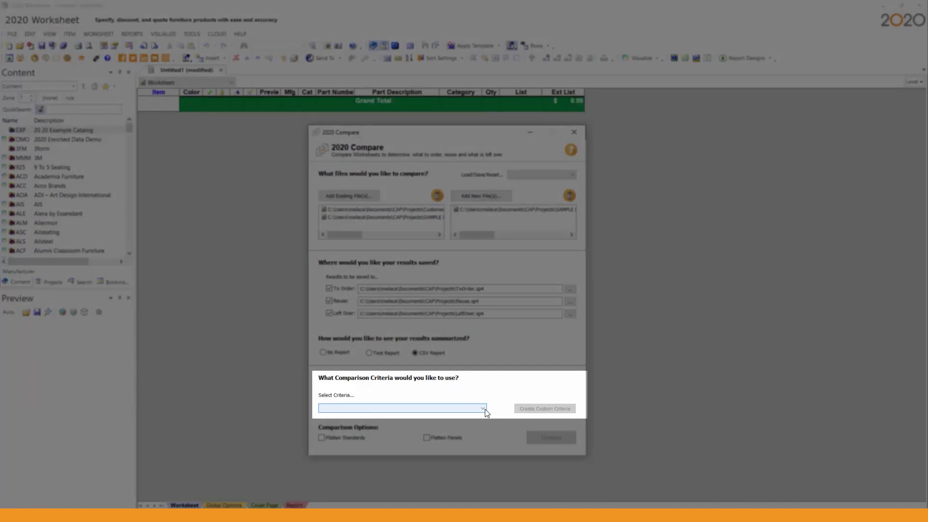
left_click(483, 409)
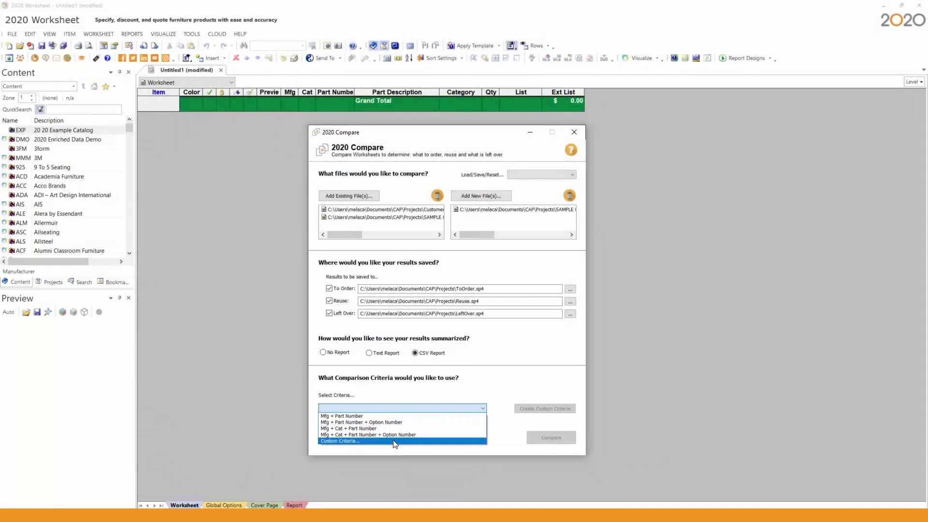
left_click(394, 441)
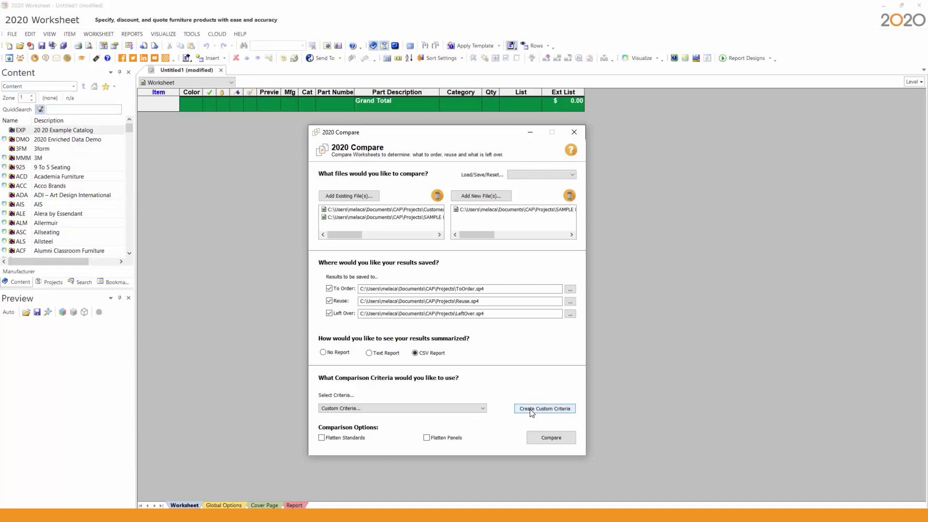
Step: Tick Department in Customize Criteria, close it unapplied, and show the predefined criteria list
left_click(530, 410)
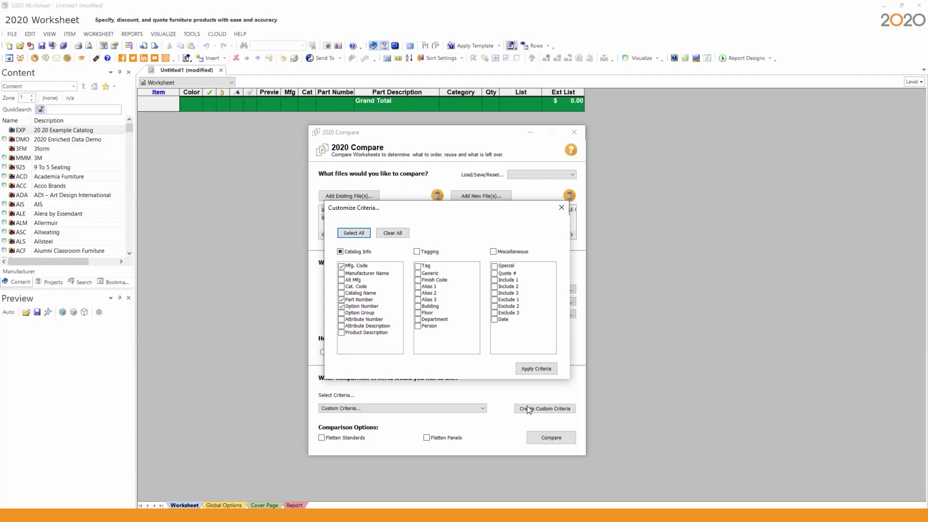
left_click(418, 318)
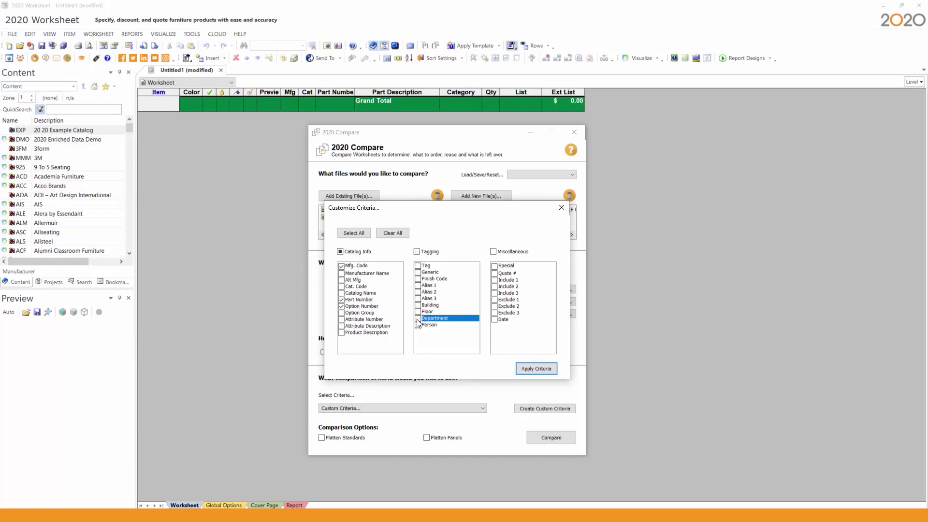
left_click(561, 208)
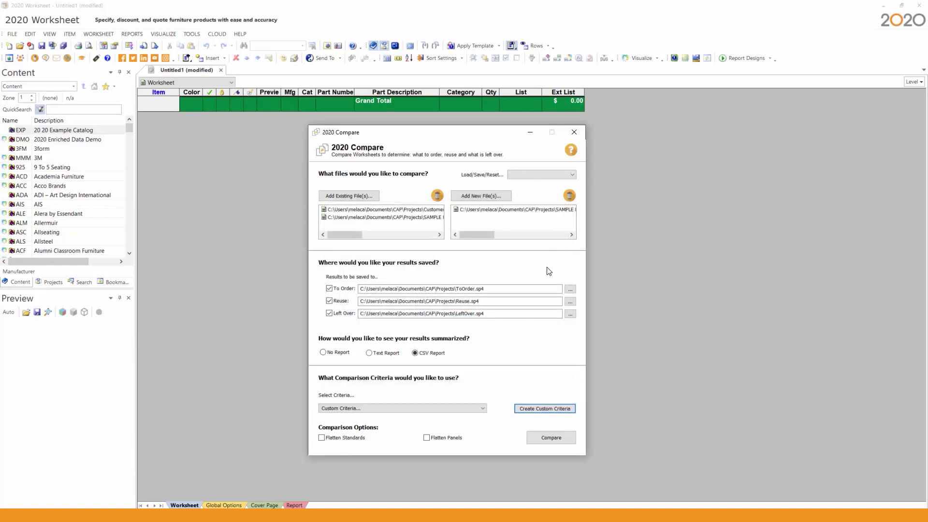
left_click(484, 412)
Step: Run the comparison on Mfg + Part Number + Option Number with a Text Report summary
left_click(462, 423)
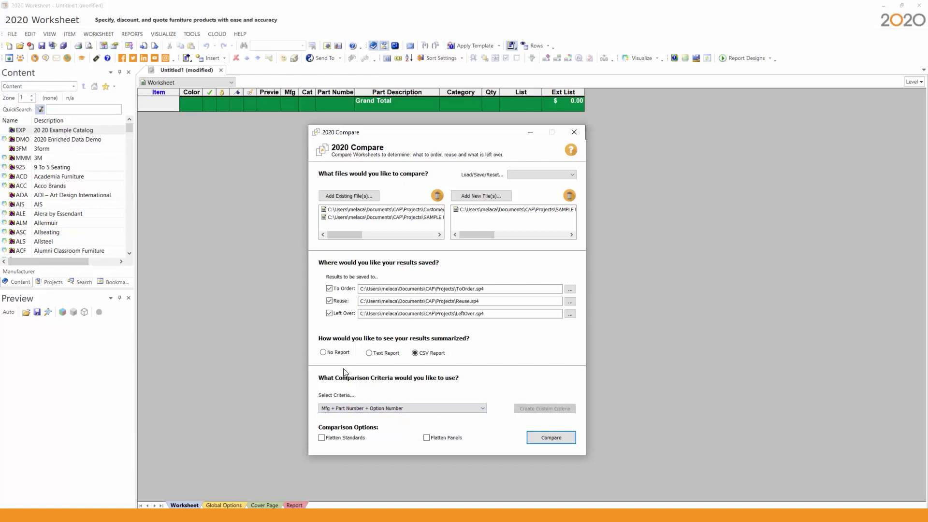
left_click(323, 353)
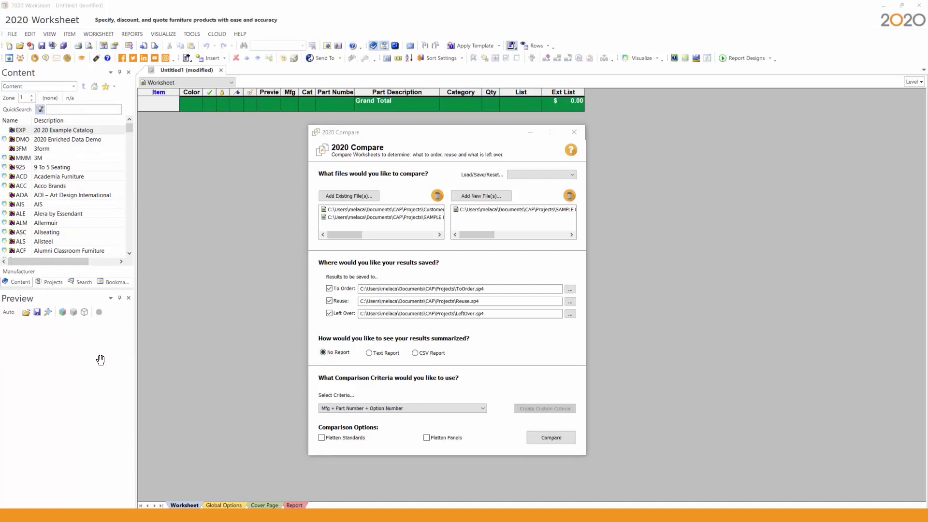
left_click(369, 353)
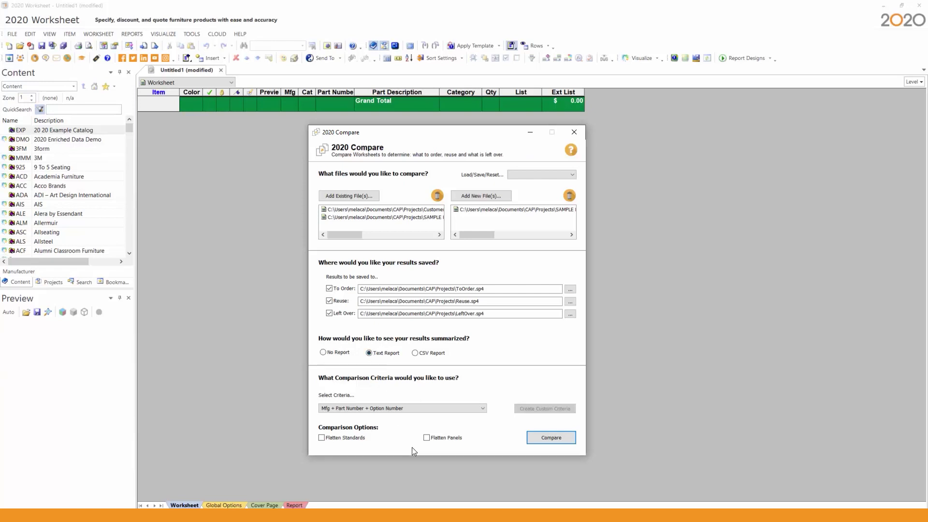
left_click(542, 442)
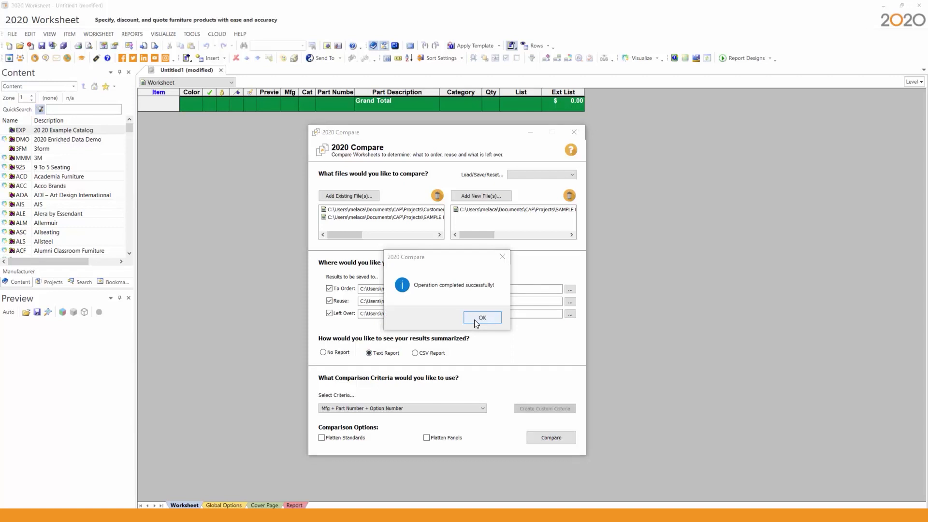
left_click(482, 317)
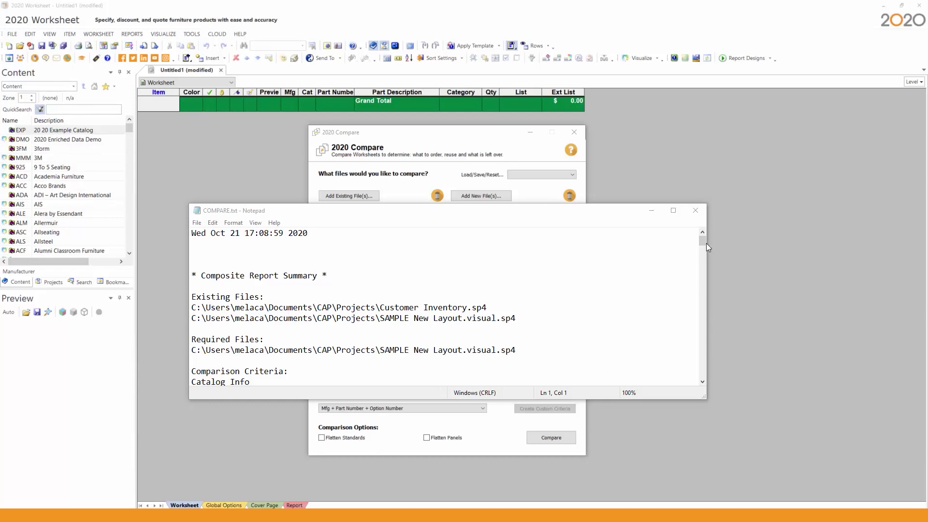
Step: Scroll through COMPARE.txt's To Order, Left Over and Reuse quantities, then close Notepad
left_click_drag(703, 240, 706, 262)
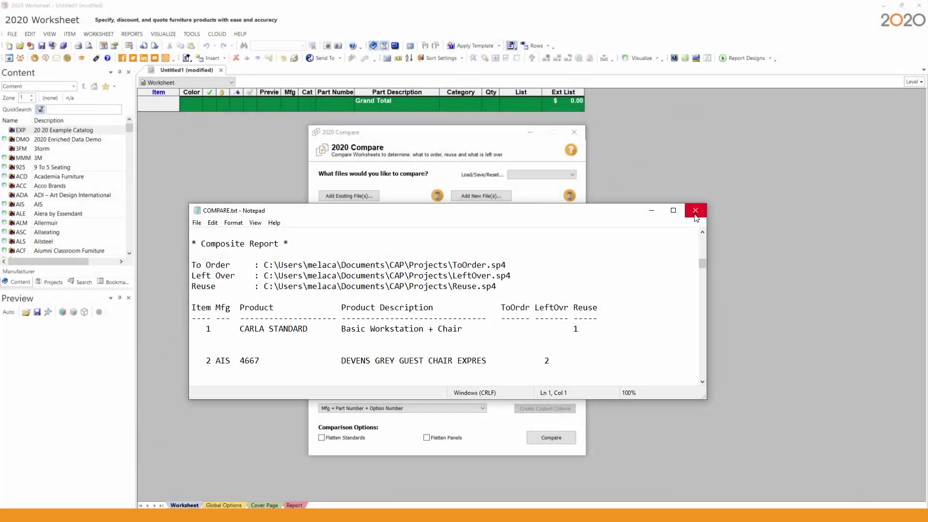
left_click(695, 211)
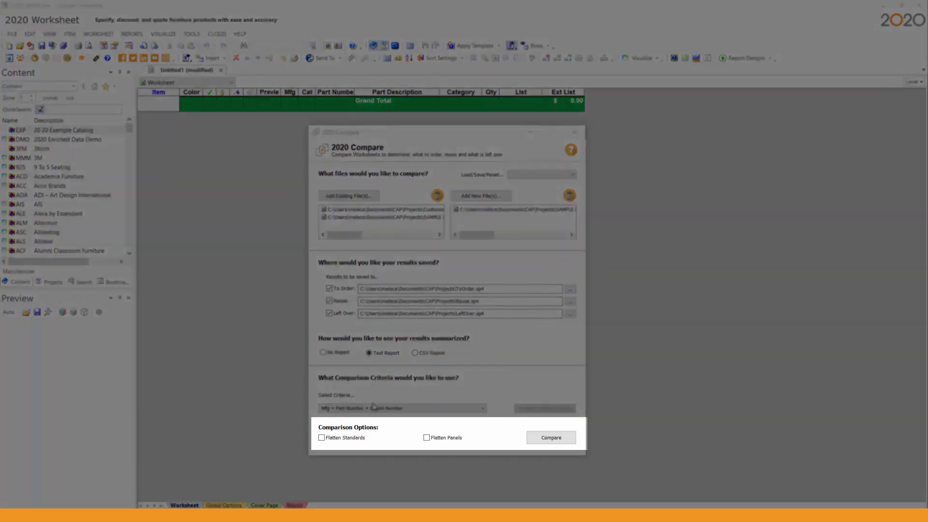
Step: Rerun the comparison with Flatten Standards checked and accept completion to open COMPARE.csv
left_click(322, 437)
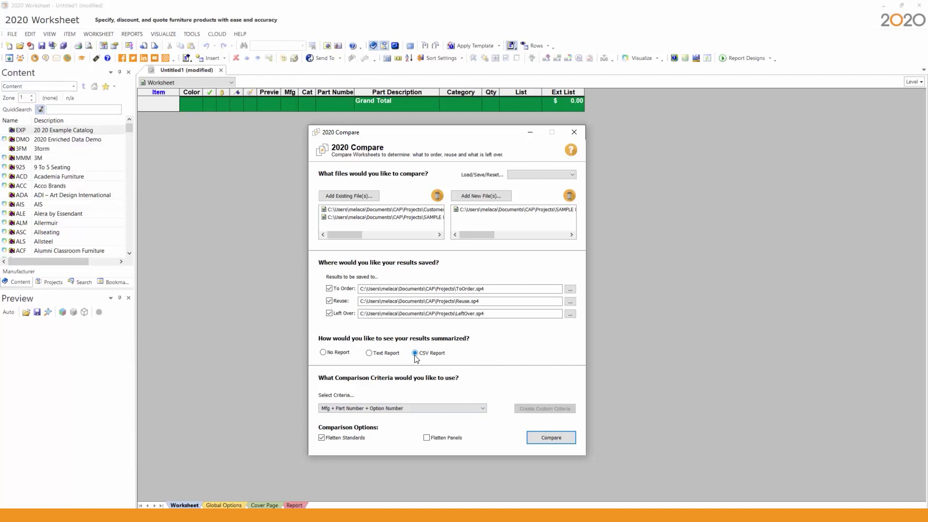
left_click(544, 440)
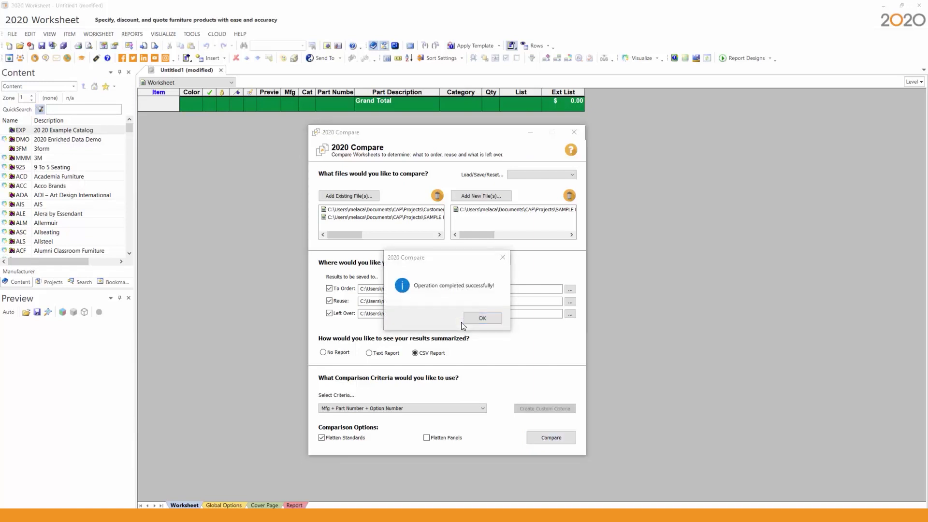
left_click(485, 321)
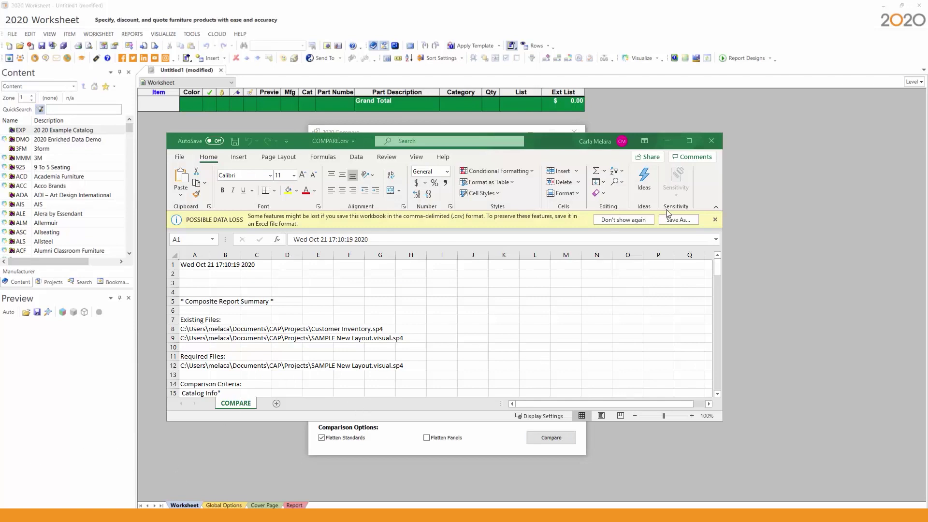
Step: Maximize COMPARE.csv in Excel, scroll down, and autofit column D to fit product descriptions
left_click(689, 140)
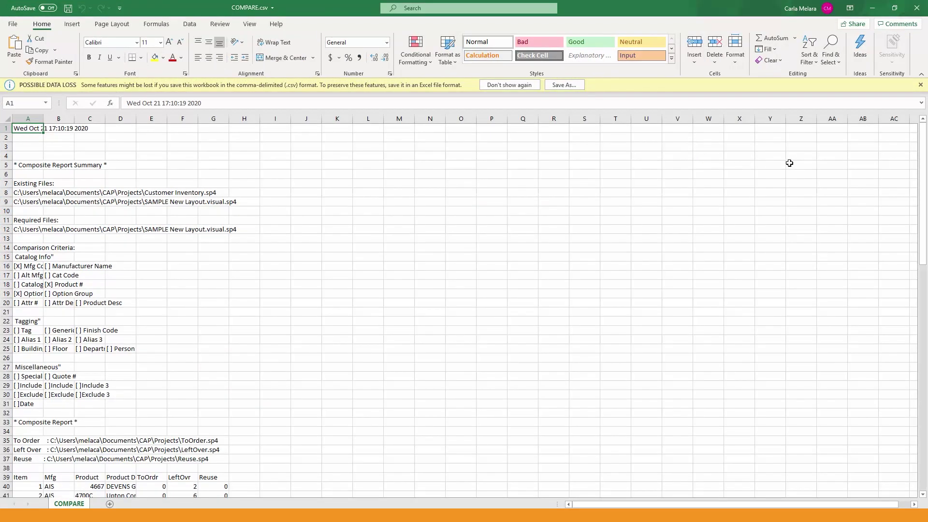
left_click_drag(924, 188, 926, 272)
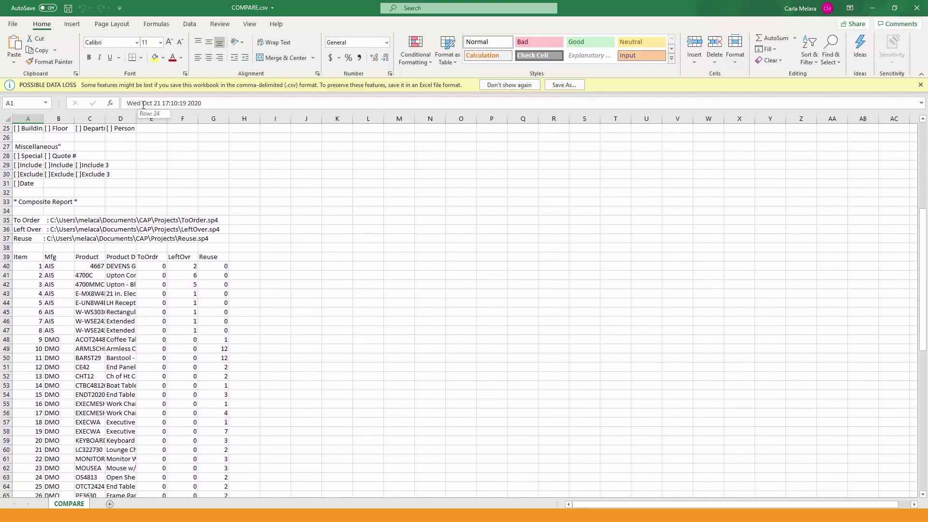
double_click(136, 120)
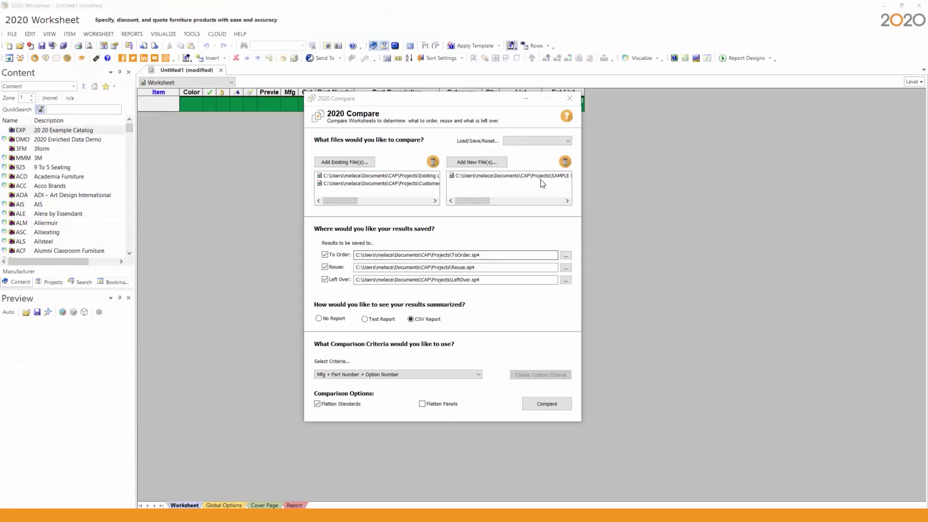
Step: Minimize Compare, open LeftOver.sp4, Reuse.sp4 and ToOrder.sp4 as tabs, and view LeftOver
left_click(525, 100)
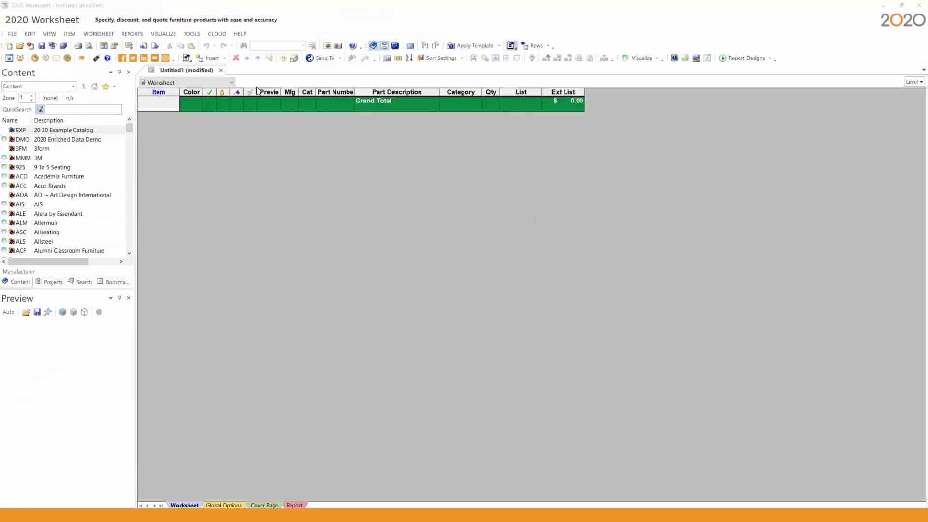
left_click(13, 34)
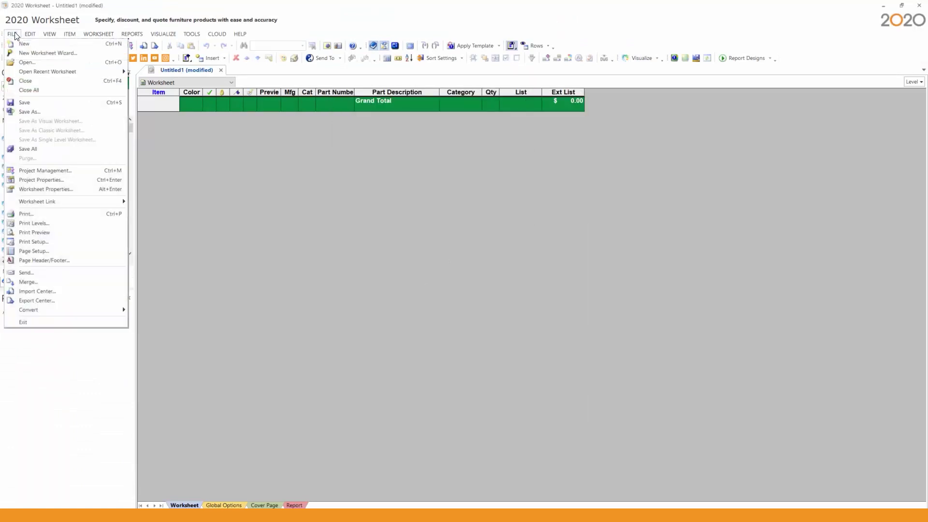
left_click(22, 62)
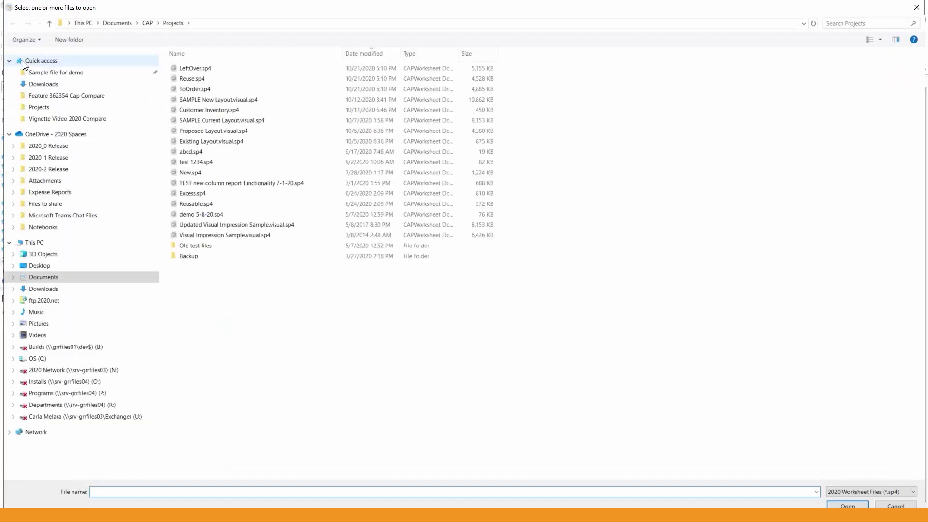
left_click(192, 68)
left_click(190, 79, "ctrl")
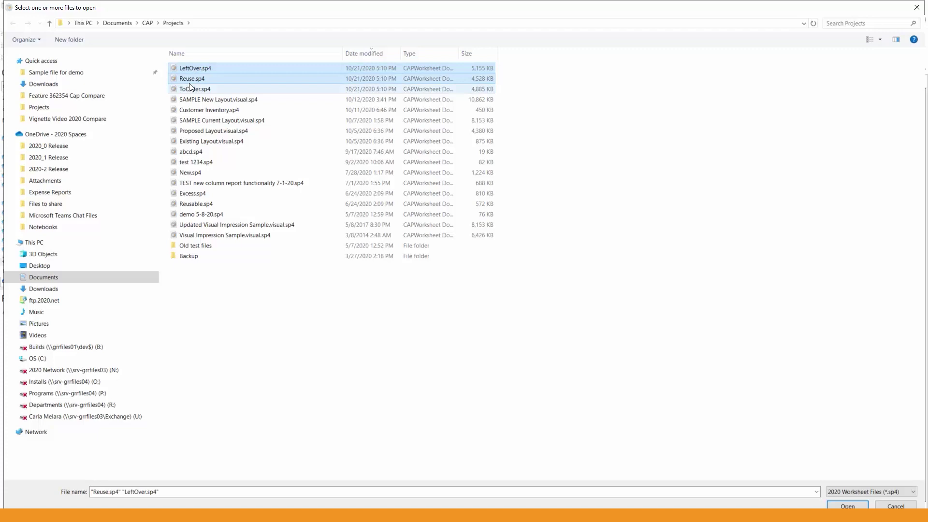
left_click(189, 88, "ctrl")
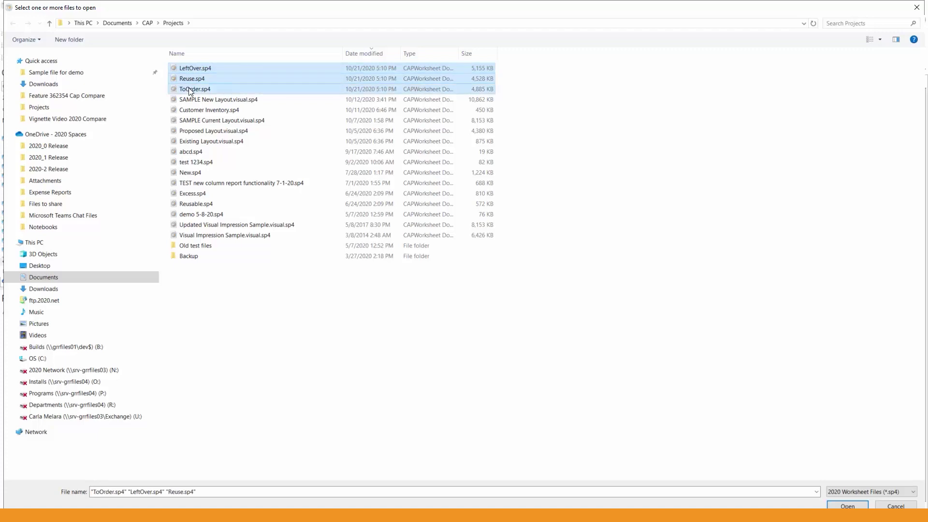
left_click(832, 506)
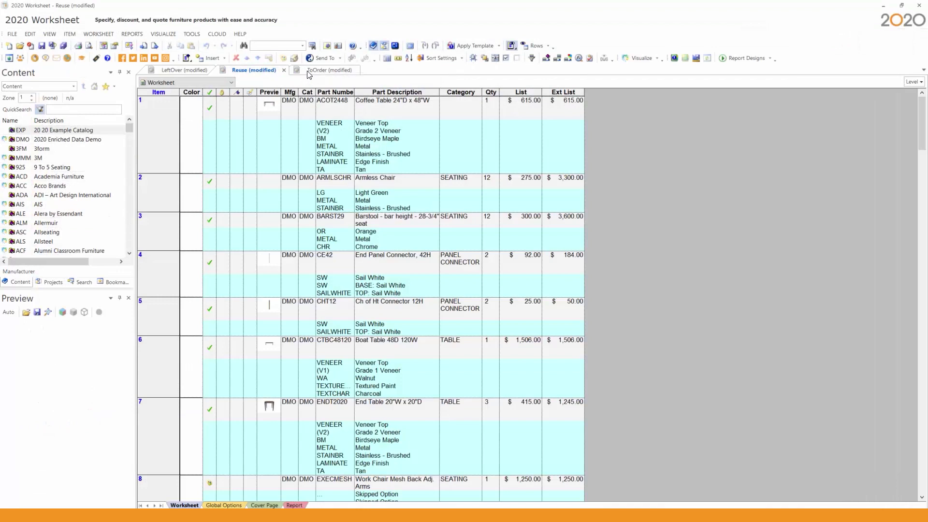
left_click(197, 72)
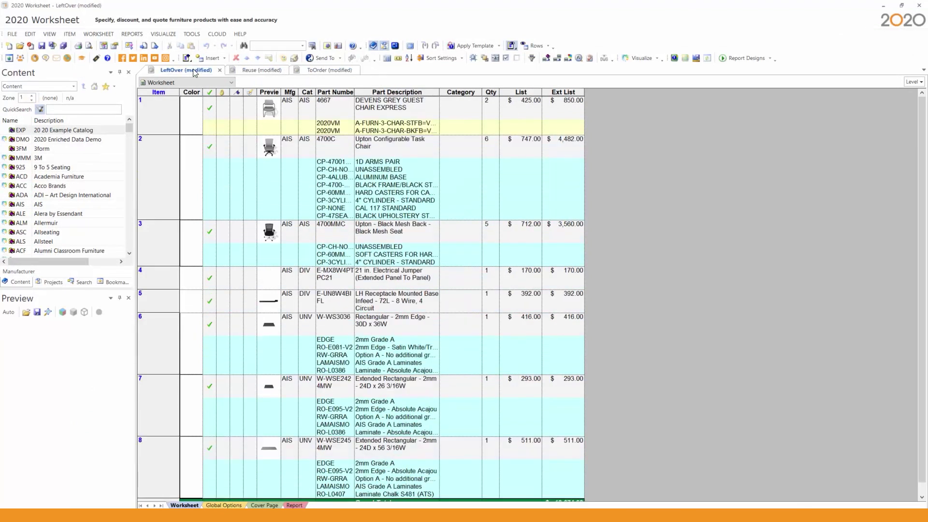